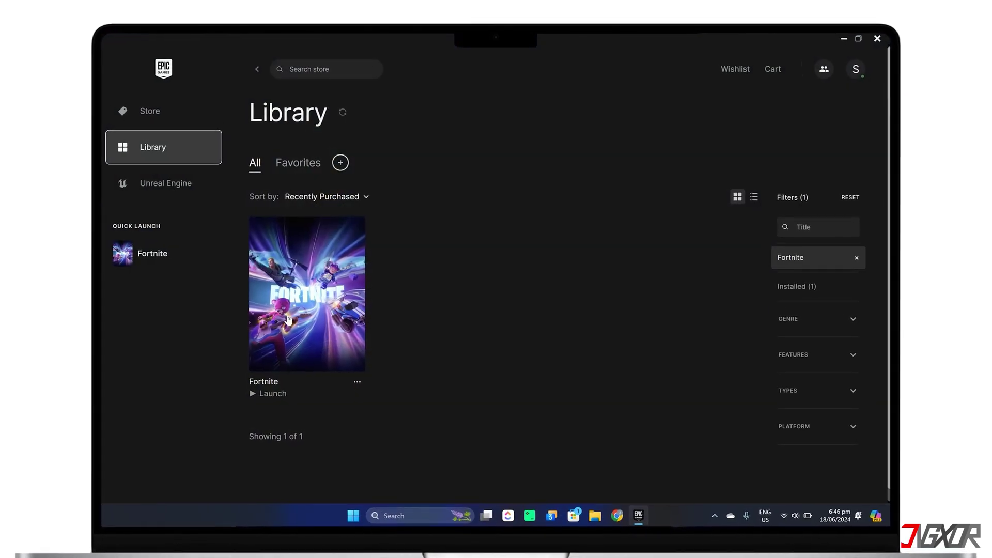
Open the Fortnite tile's options in the Library and start reinstalling the game.
click(357, 382)
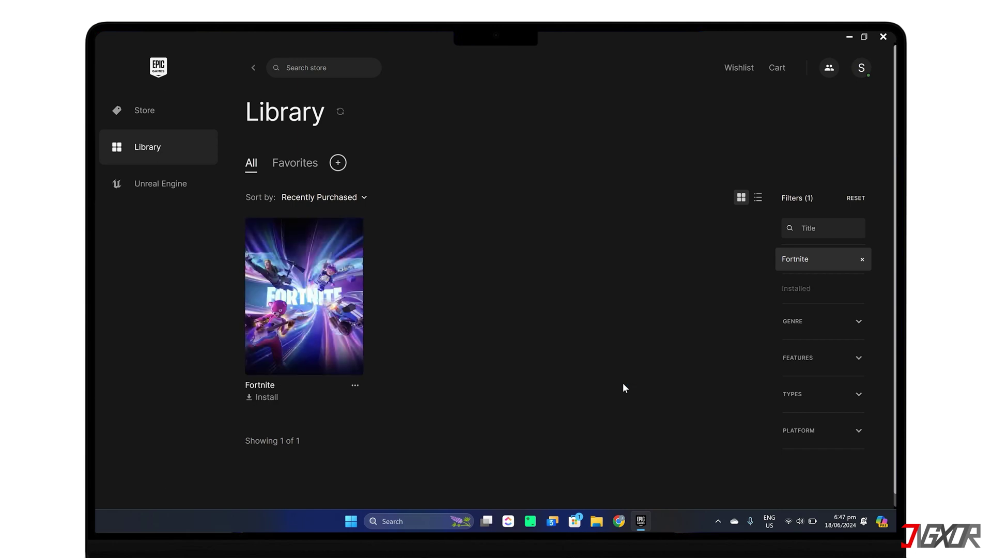
click(271, 399)
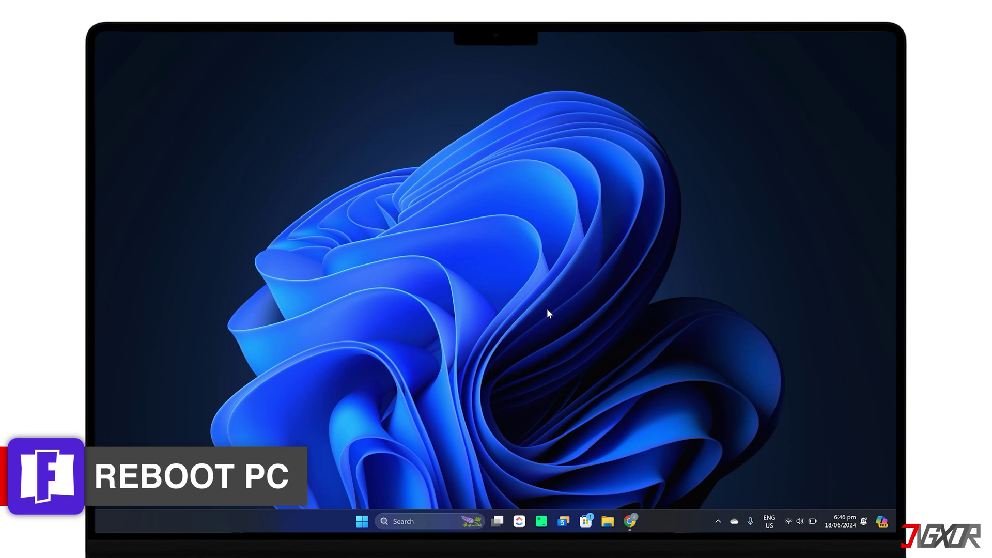
Restart the PC from the Start menu's power options.
key(super)
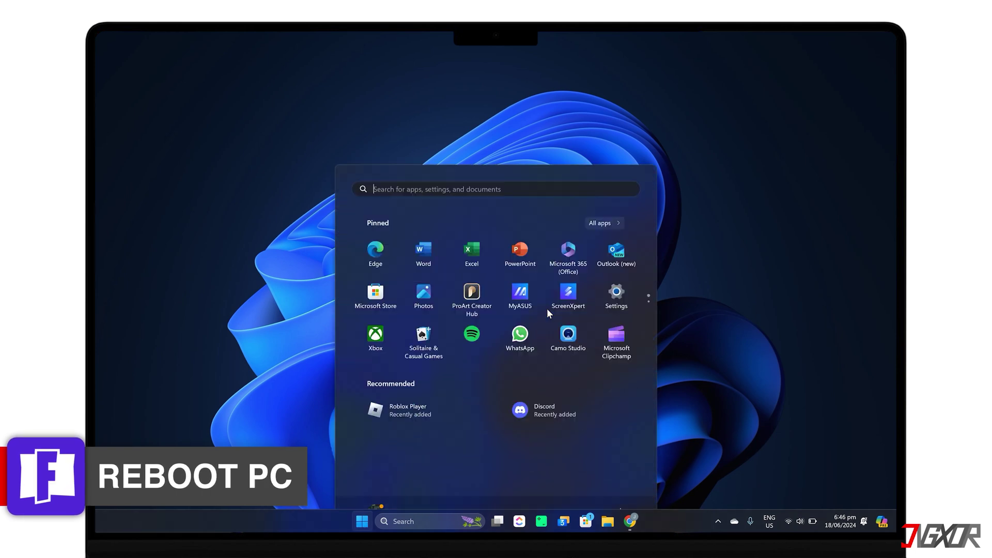
click(621, 486)
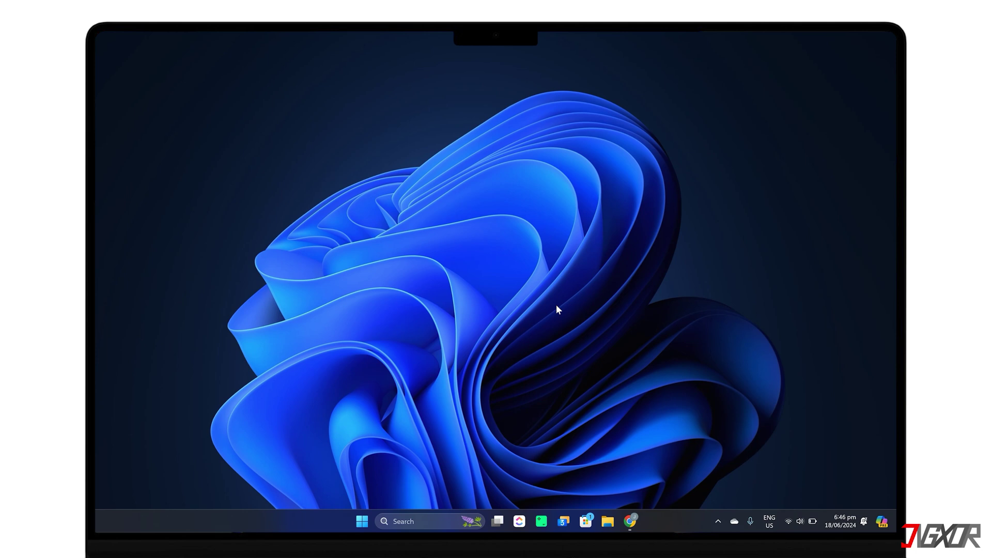
click(625, 522)
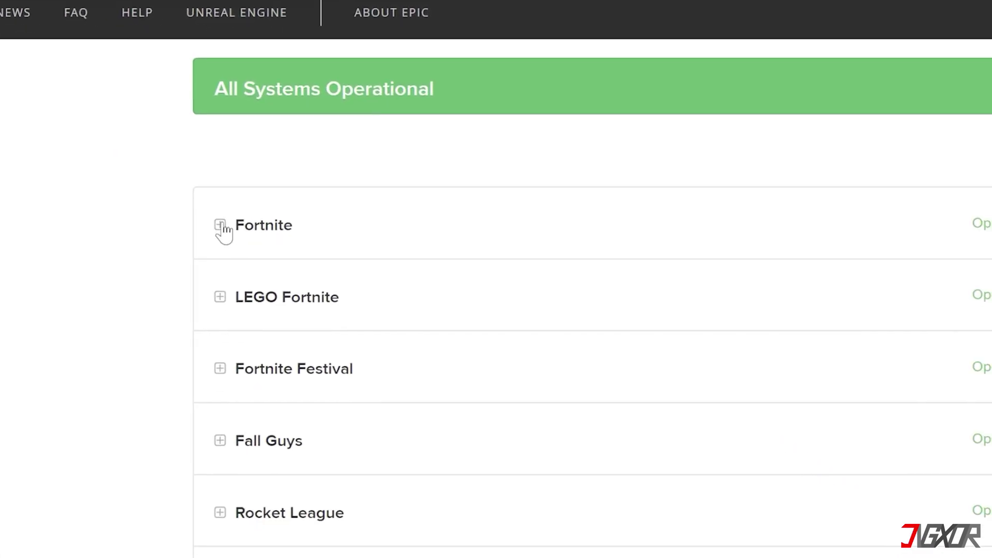
click(474, 388)
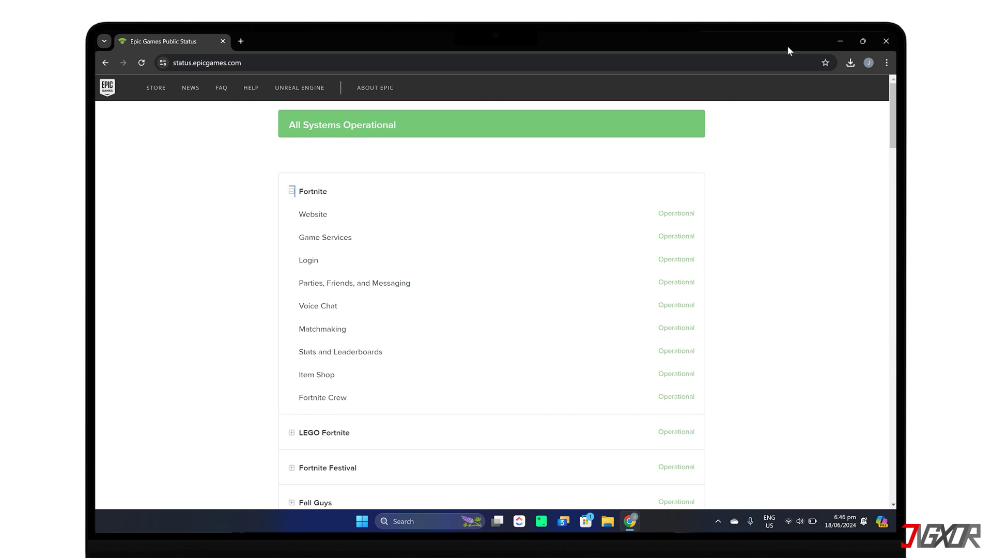
click(885, 41)
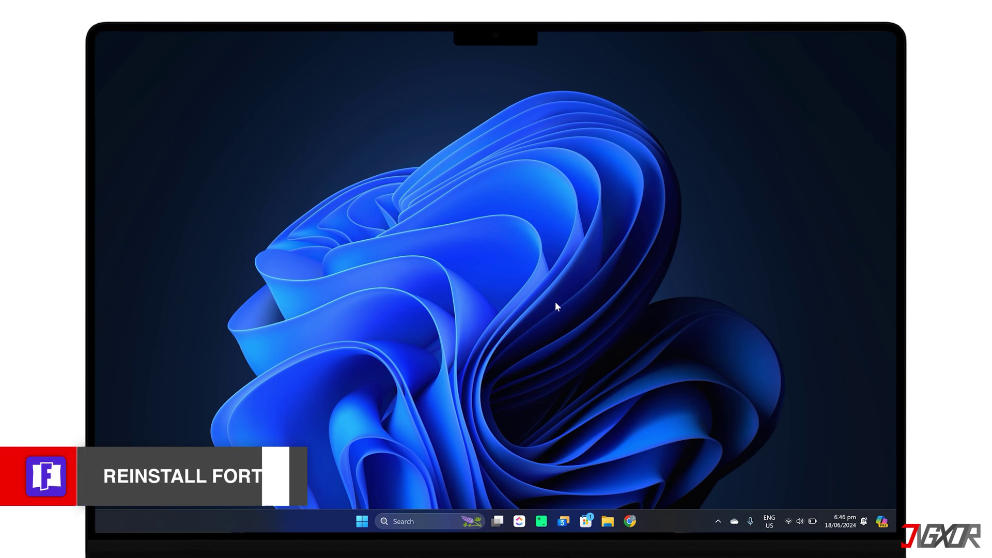
Launch Epic Games Launcher by searching 'epic' in the Start menu.
key(super)
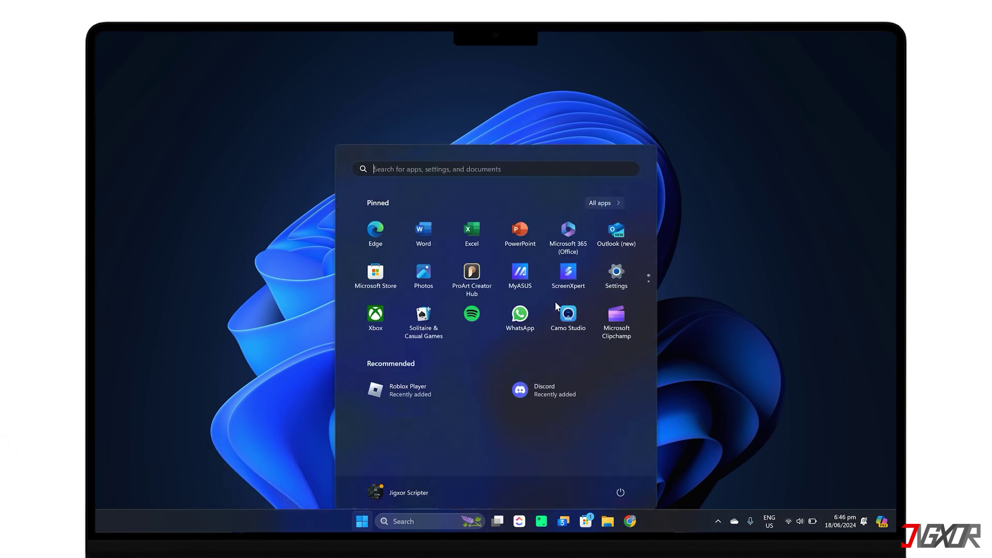
text(epic)
key(Return)
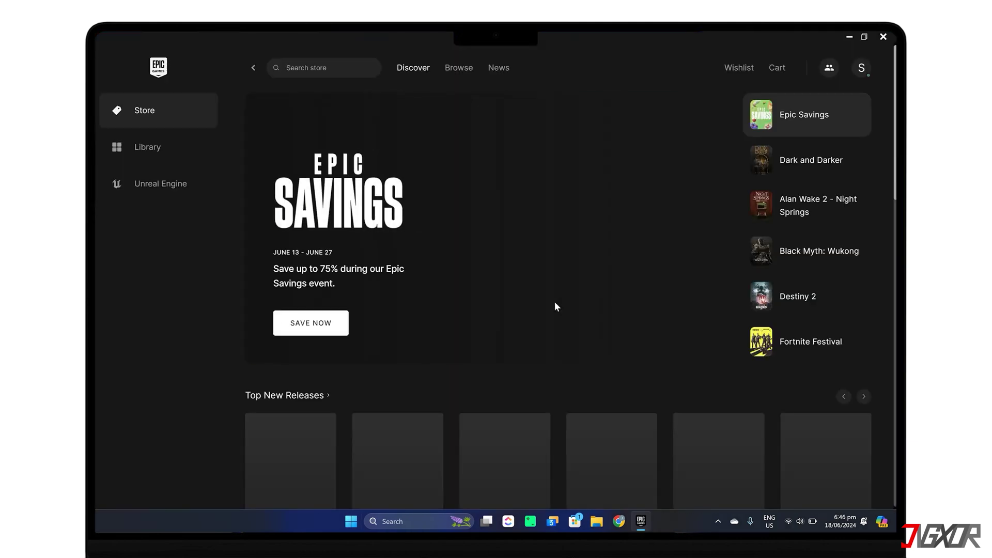
Uninstall Fortnite from the Library, then reinstall it into the default C:\Program Files\Epic Games folder.
click(150, 148)
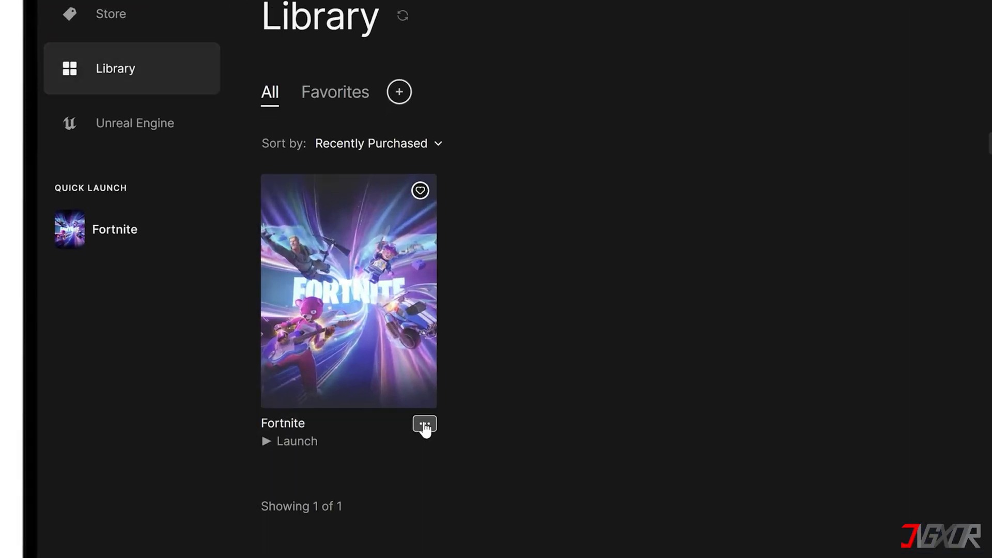
click(425, 426)
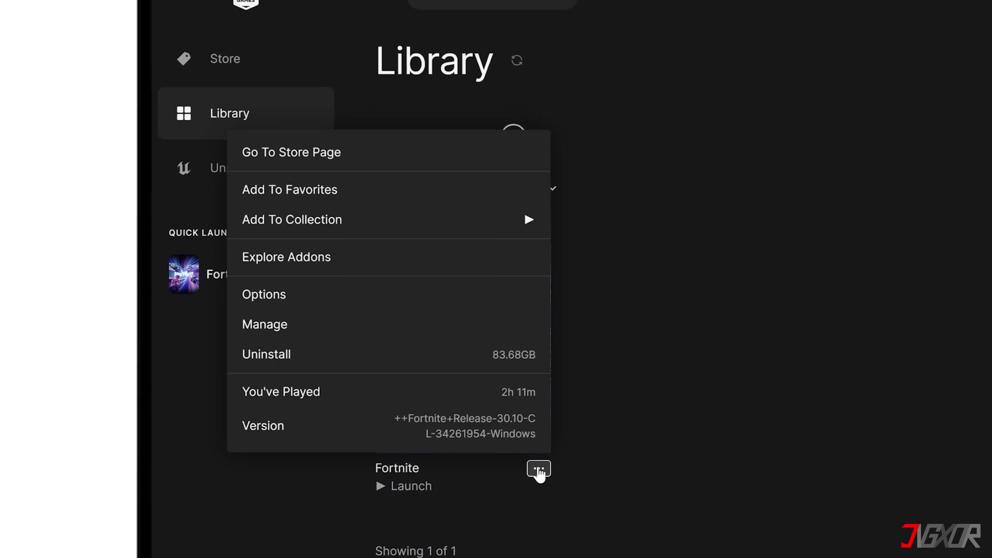
click(284, 352)
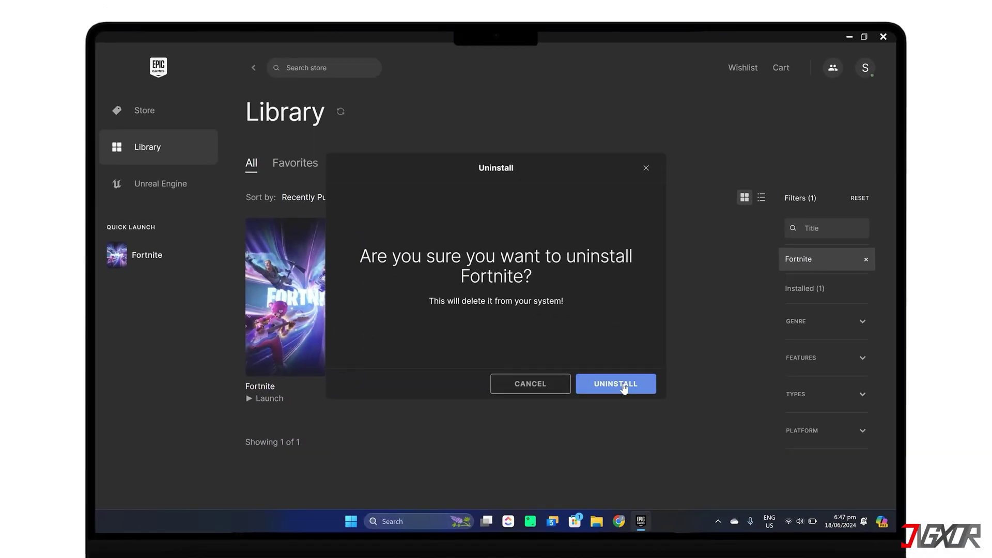
click(652, 393)
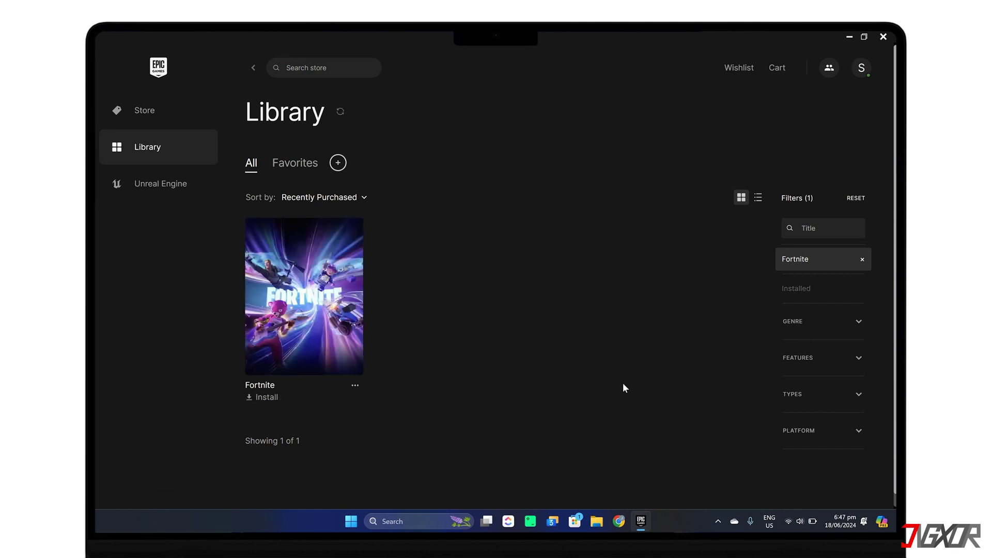
click(271, 399)
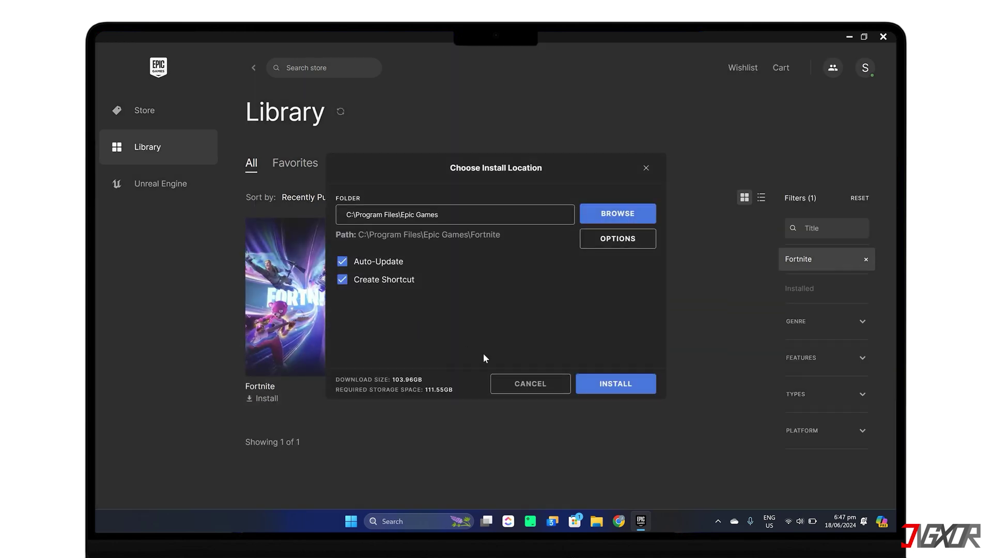
click(625, 383)
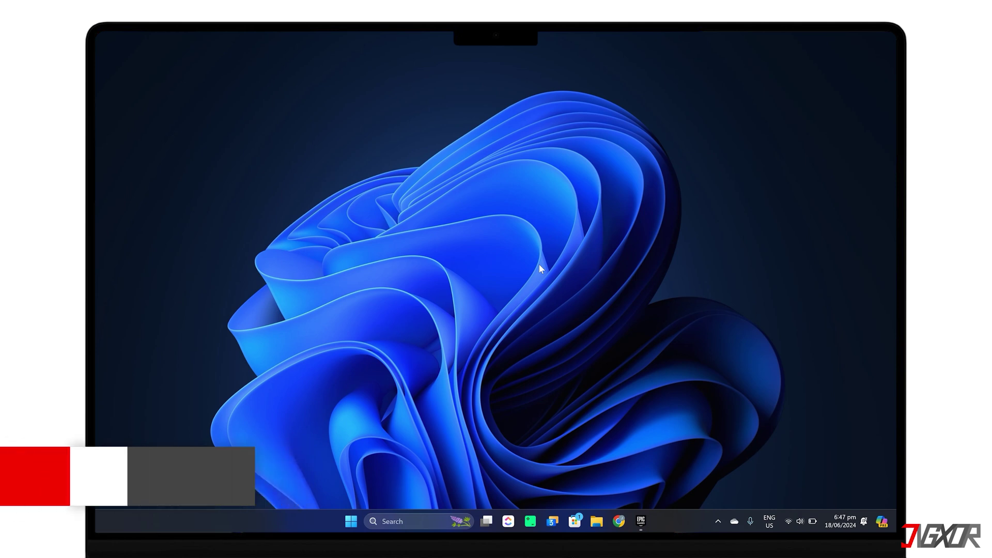
Open Windows Security's Virus & threat protection settings by searching 'windows sec'.
key(super)
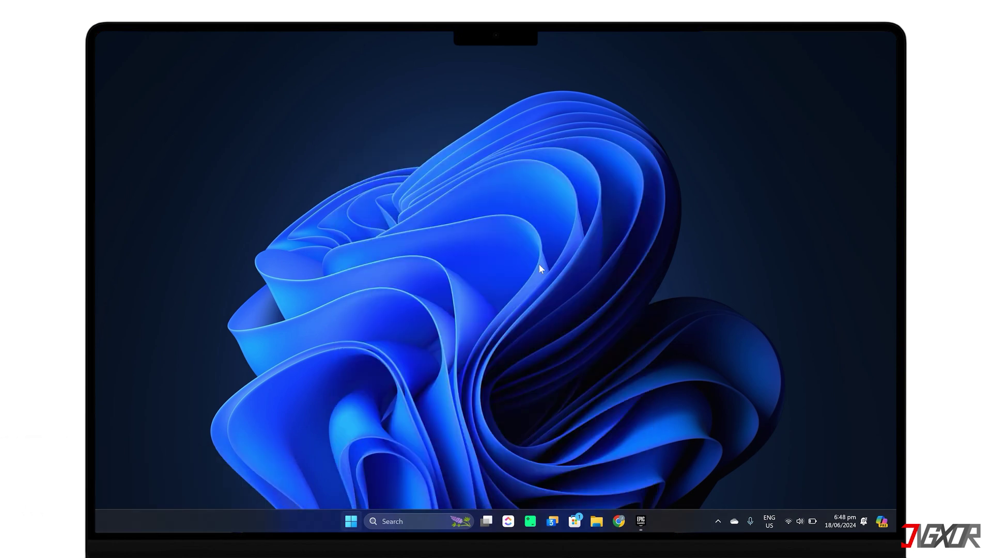
text(windows sec)
key(Return)
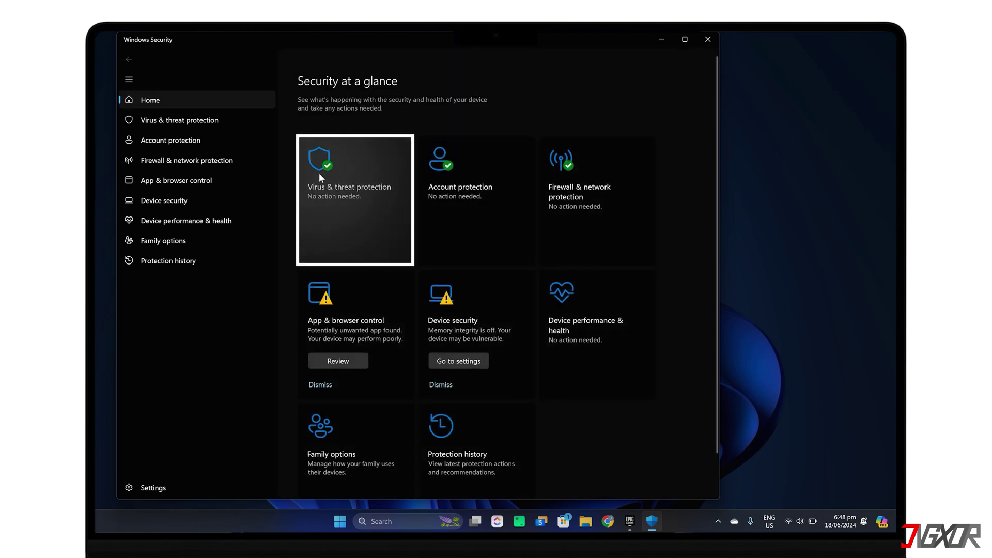
click(318, 173)
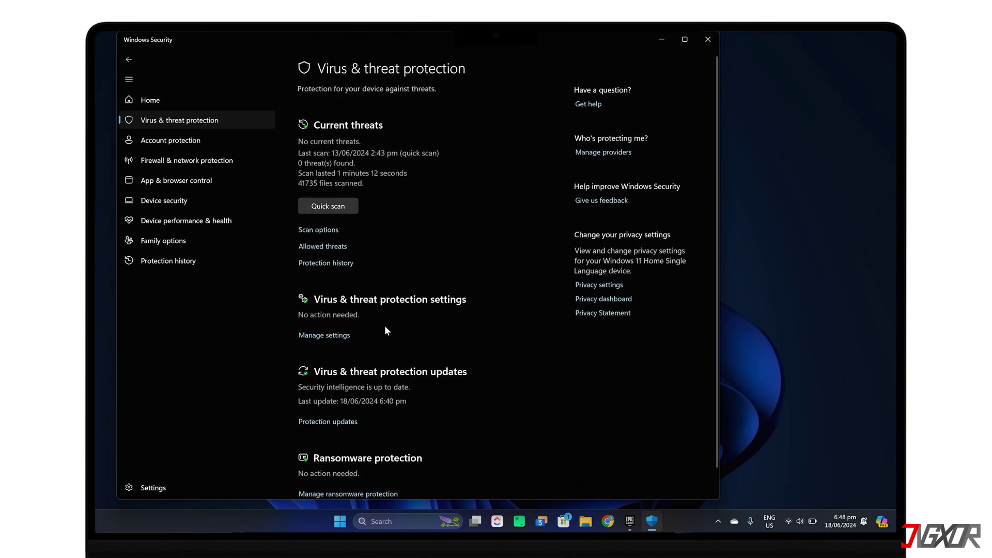
scroll(385, 327, down, 1)
click(313, 310)
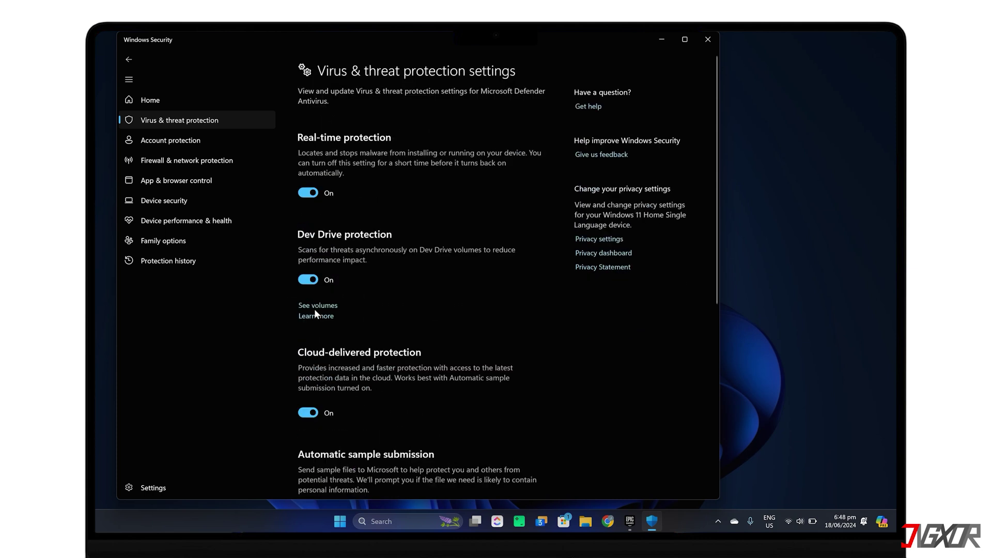
scroll(314, 310, down, 6)
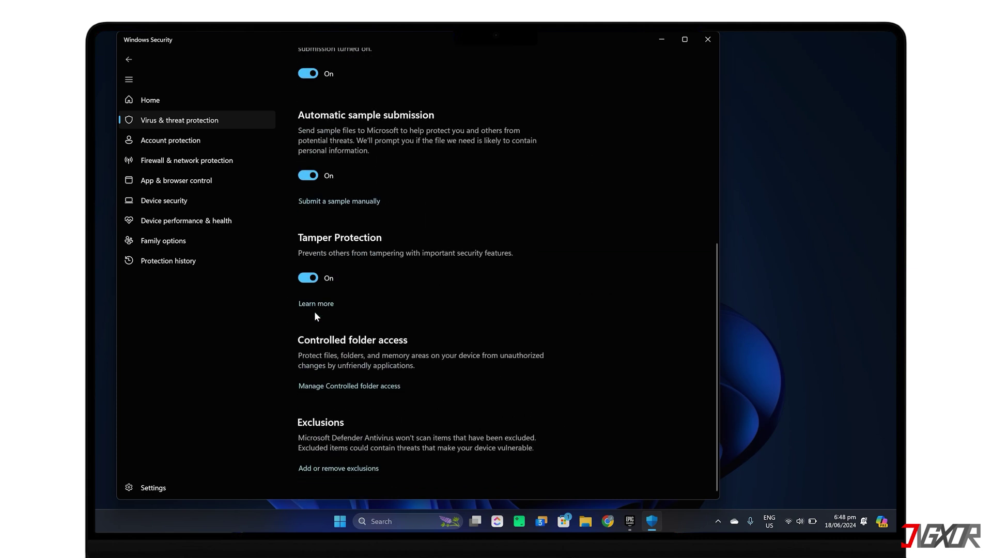
Go to the Defender exclusions list and choose to add a Folder exclusion.
click(335, 471)
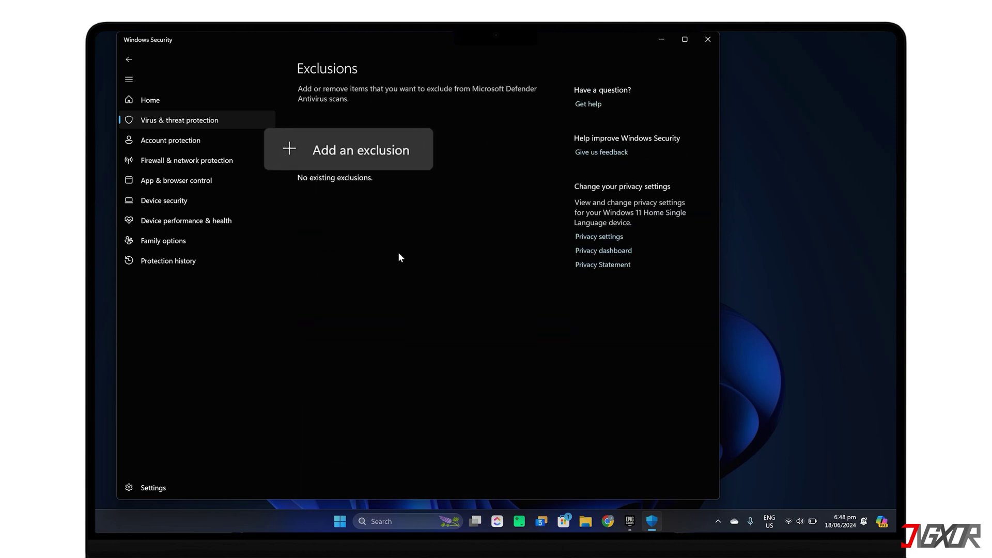
click(358, 155)
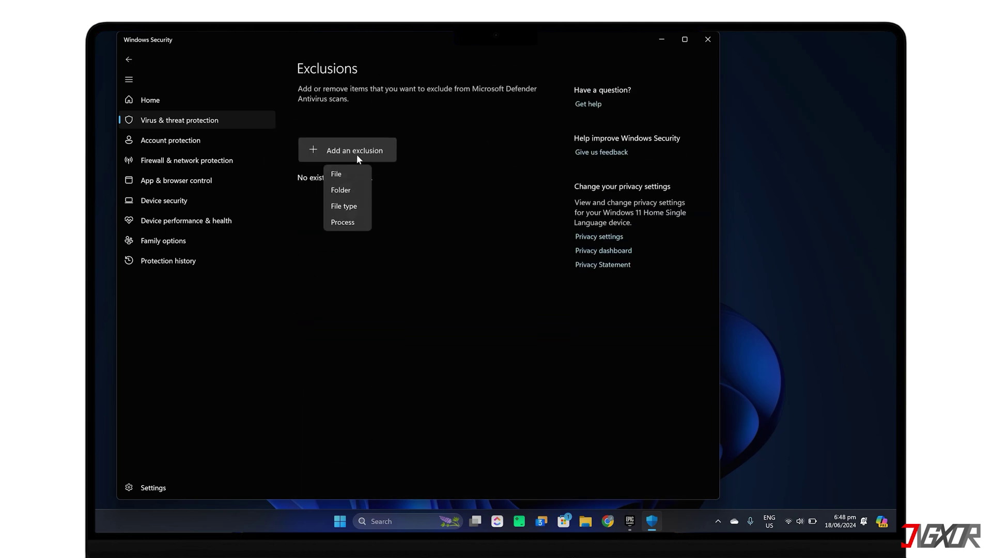
click(341, 190)
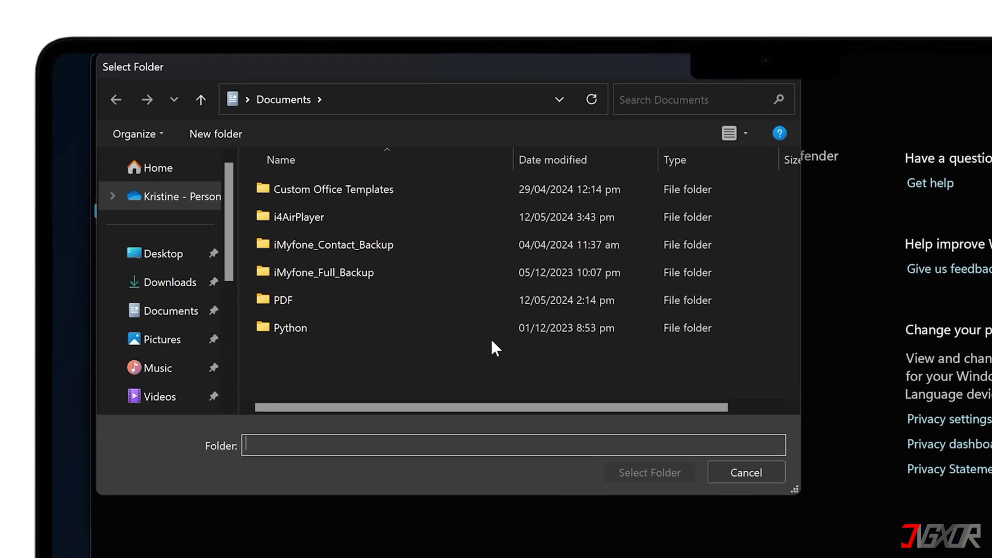
Browse the folder picker to This PC and open the OS (C:) drive.
scroll(166, 289, down, 3)
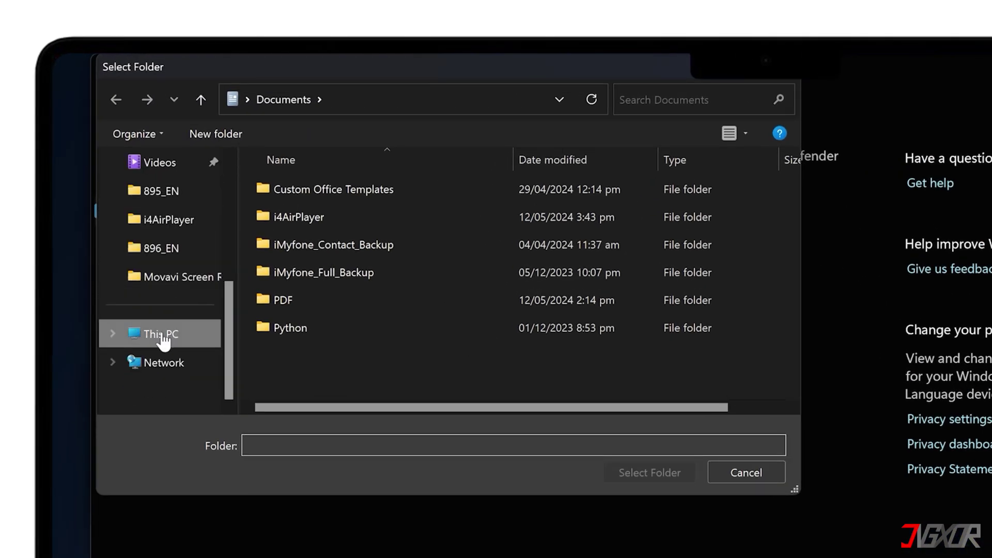
click(164, 341)
click(380, 203)
double_click(380, 203)
scroll(362, 310, down, 5)
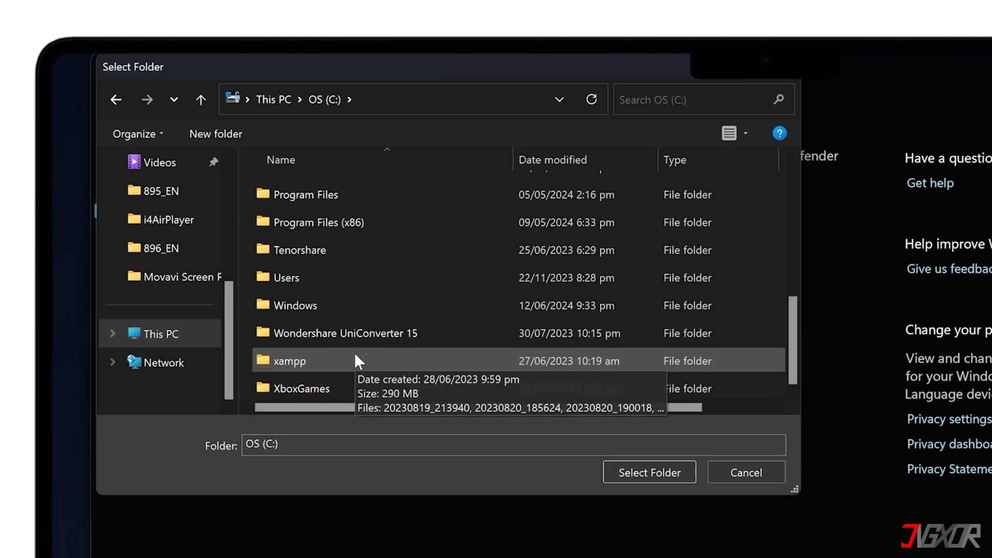
scroll(335, 295, up, 1)
Select Program Files > Epic Games > Fortnite as the excluded folder and close Windows Security.
click(307, 262)
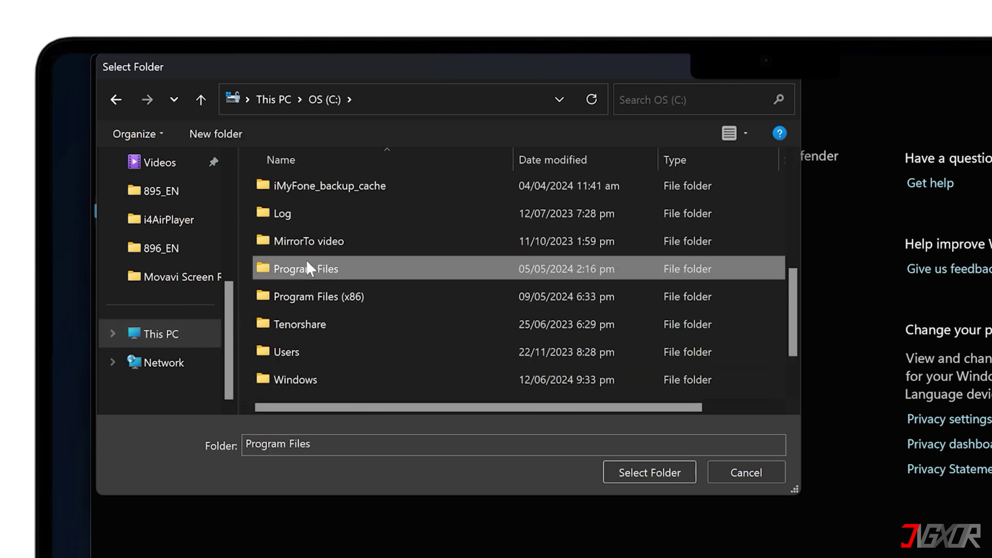
double_click(307, 263)
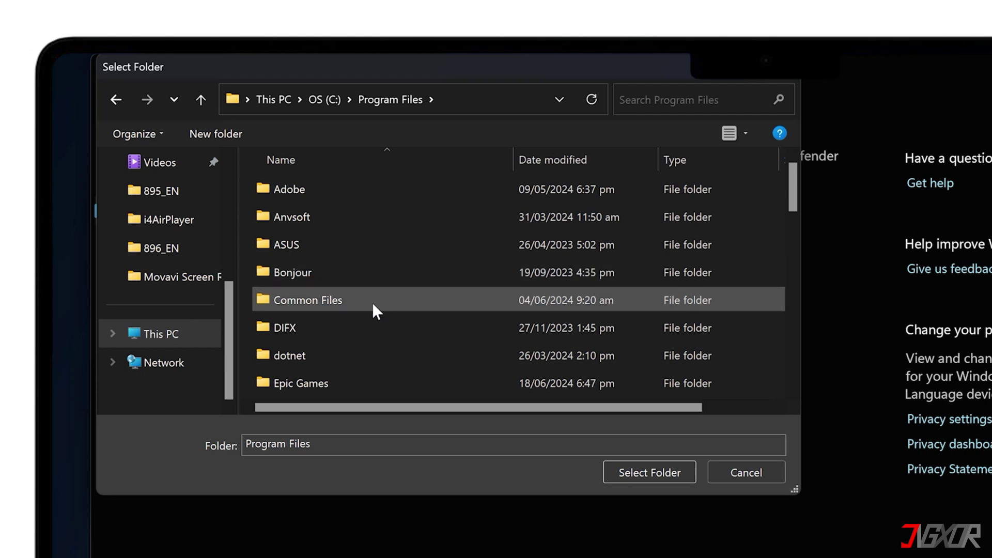
click(337, 382)
double_click(336, 382)
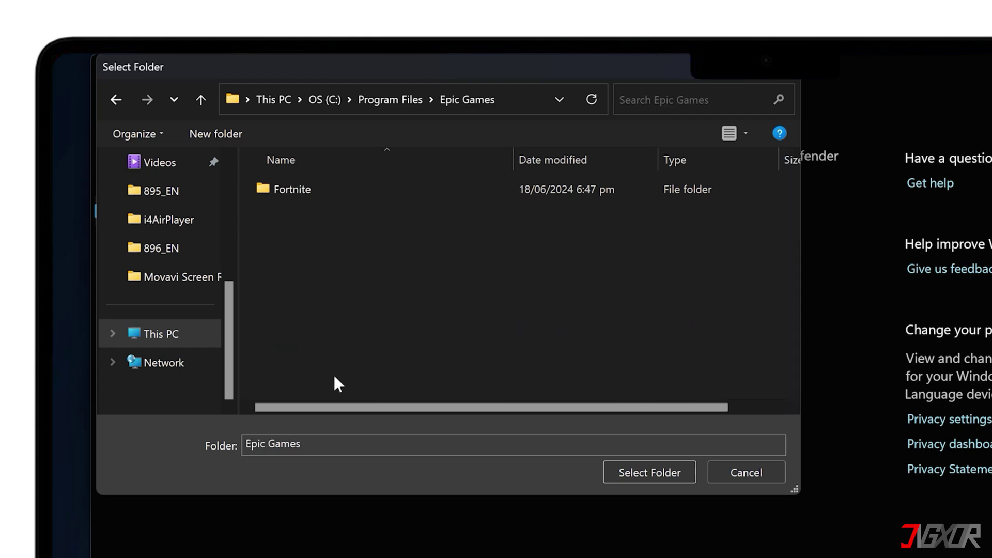
double_click(331, 192)
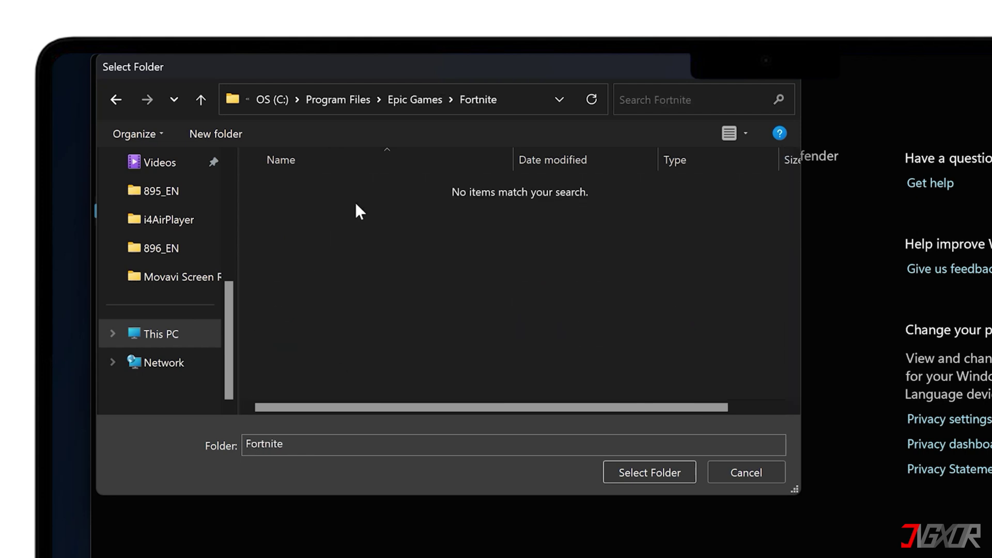
click(645, 472)
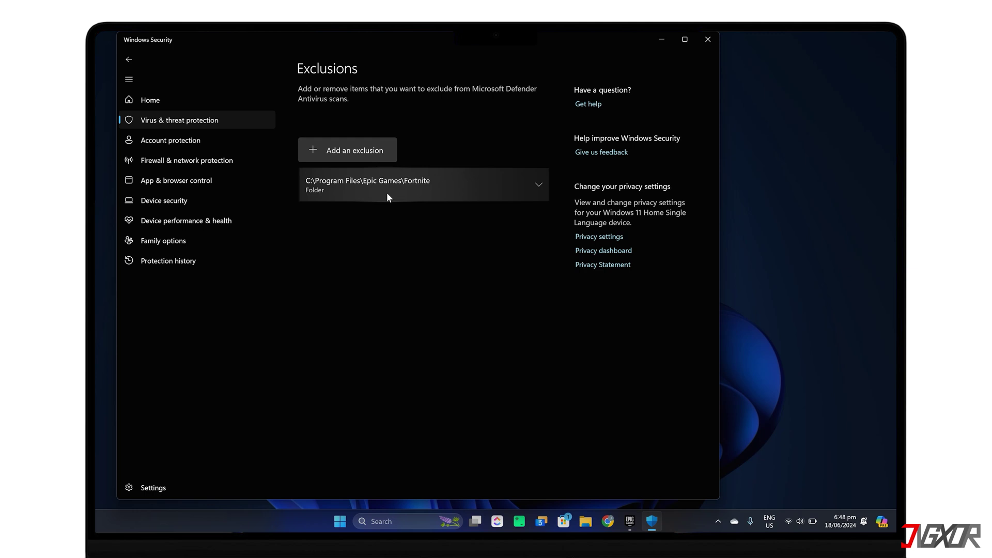
click(707, 41)
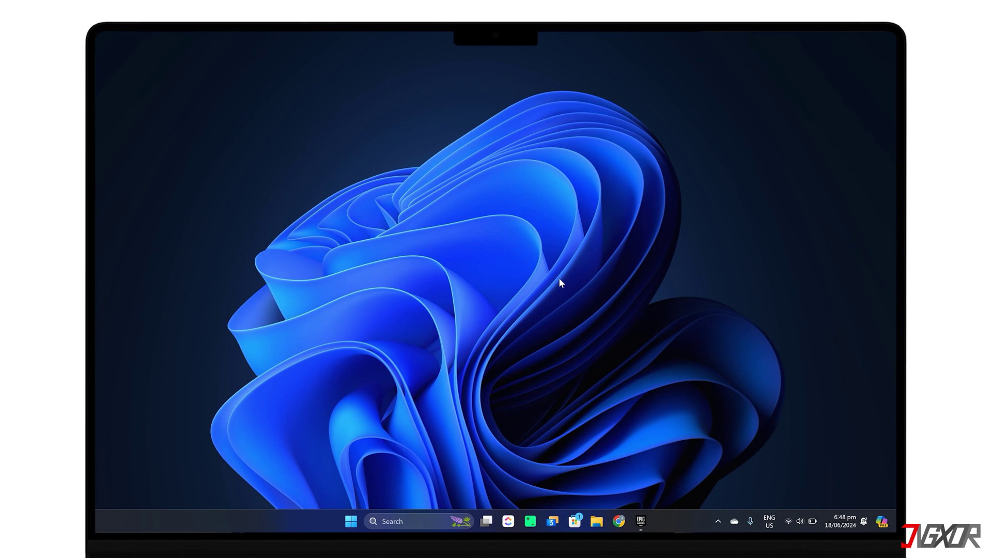
Open Device Manager, bring up the NVIDIA GeForce RTX 3050 Ti Laptop GPU's driver actions, then close it.
key(super)
text(device)
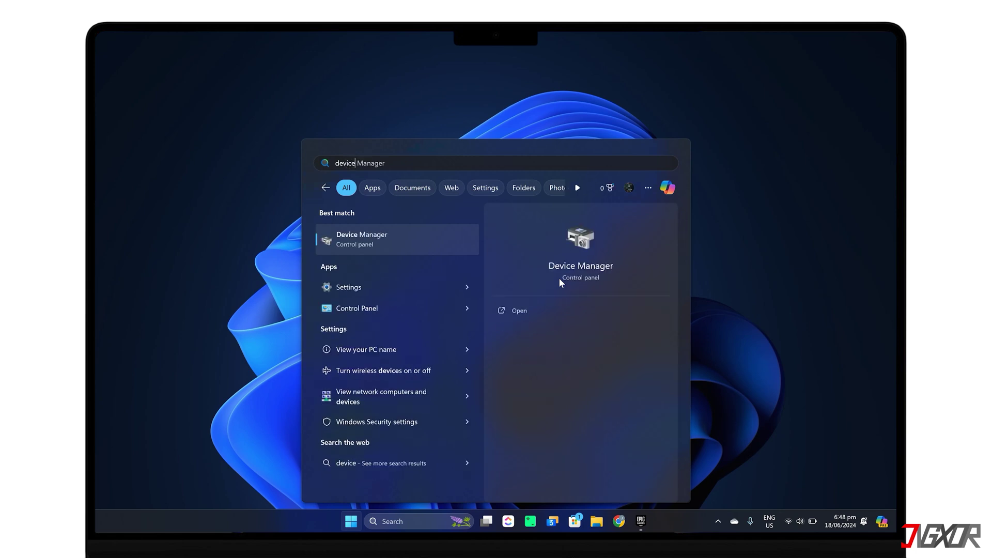
key(Return)
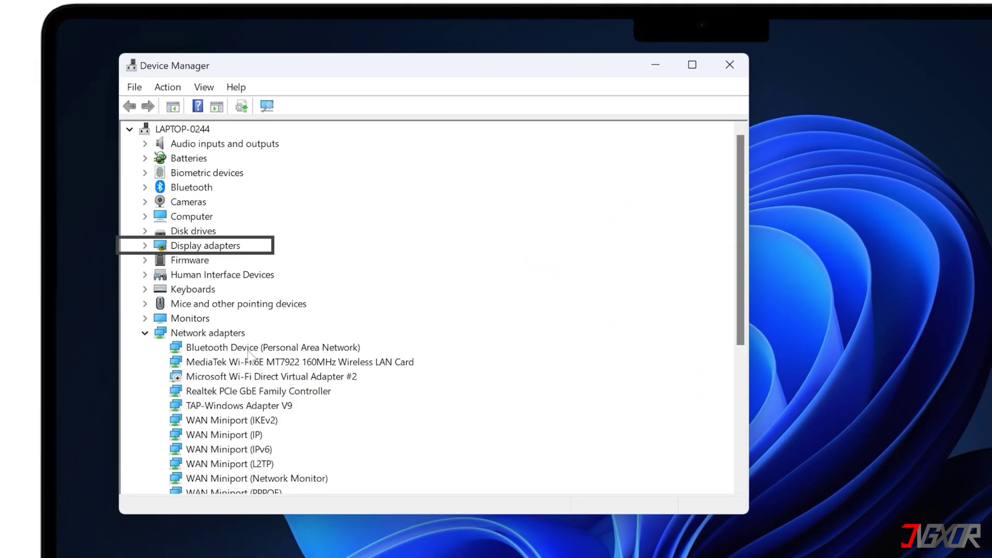
click(145, 246)
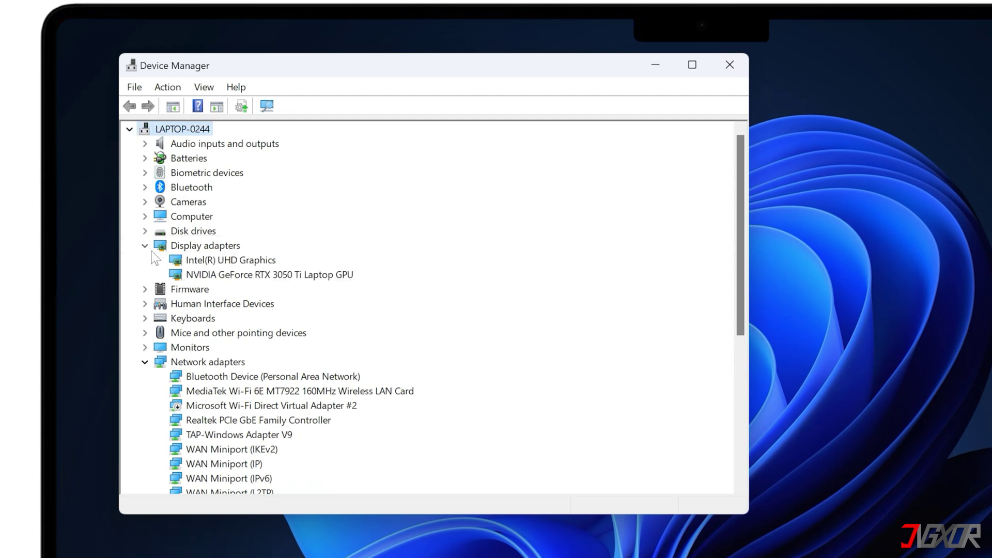
click(241, 275)
right_click(242, 275)
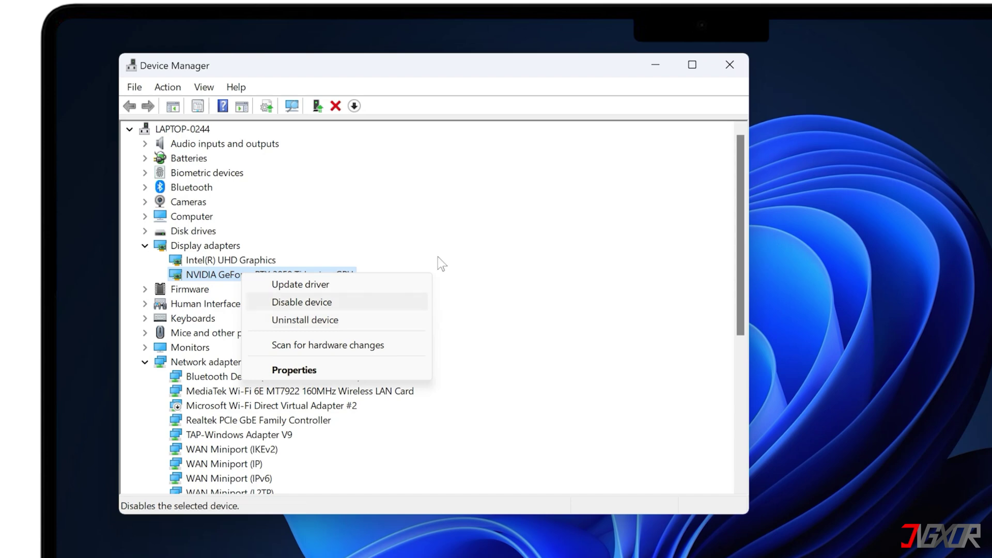
click(729, 72)
click(730, 65)
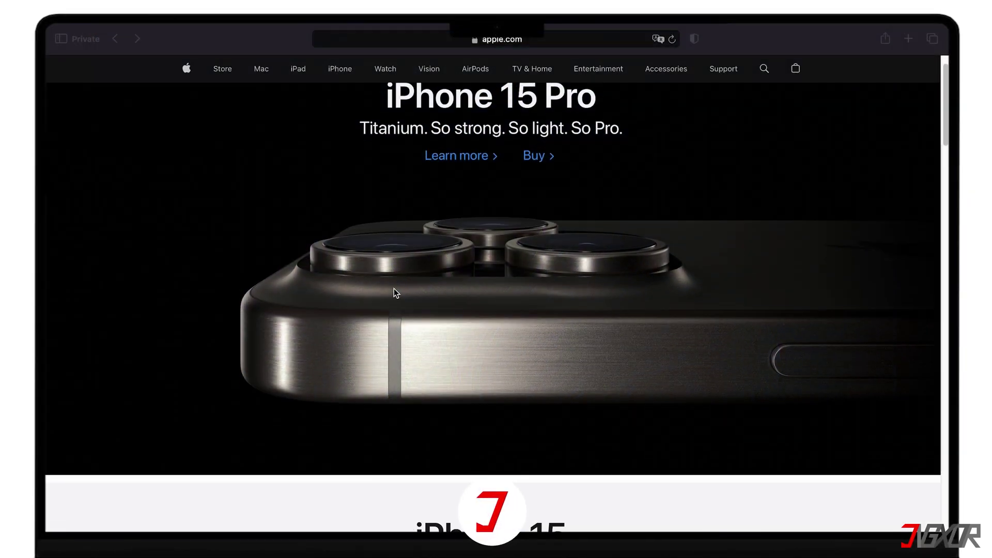
scroll(393, 293, down, 3)
scroll(394, 289, down, 5)
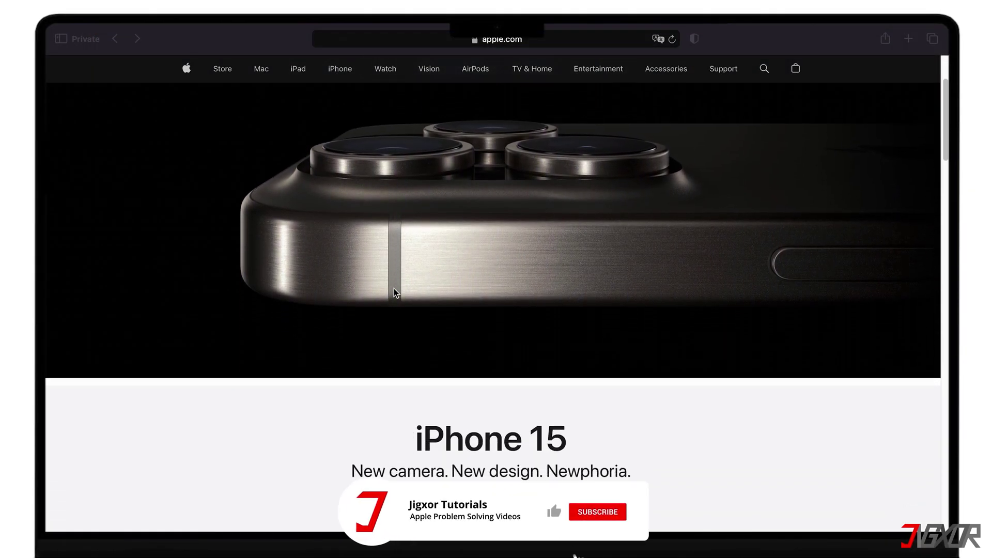
scroll(394, 289, down, 5)
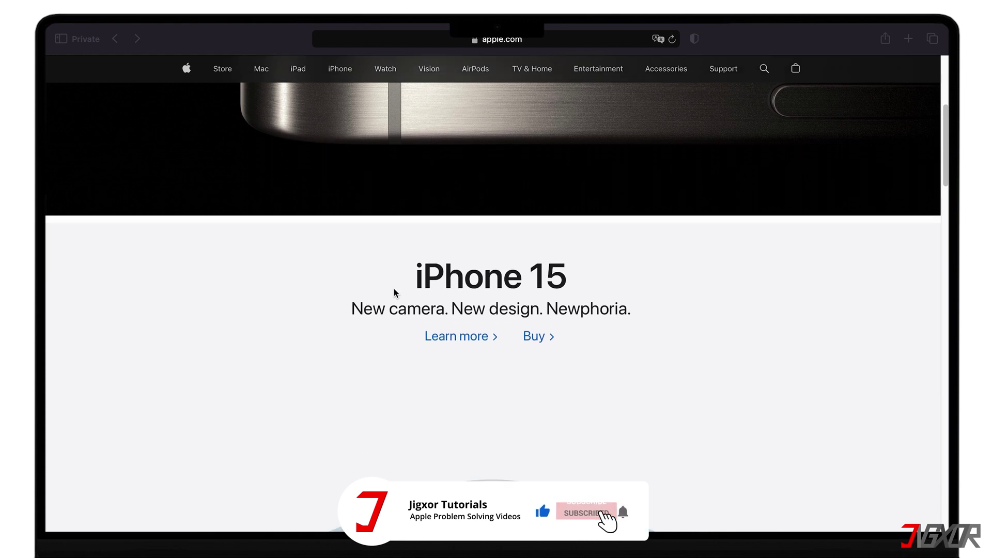
scroll(393, 293, down, 1)
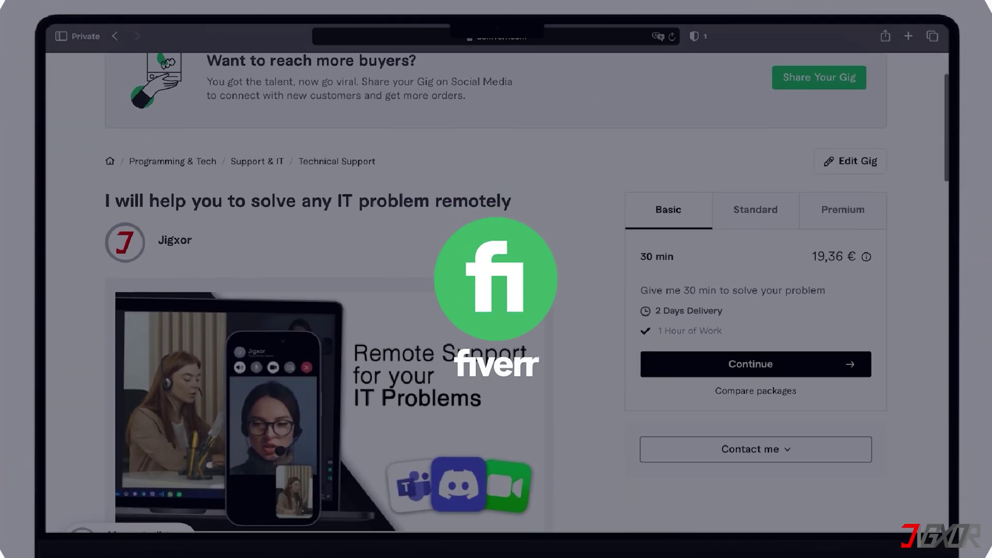
scroll(506, 282, down, 15)
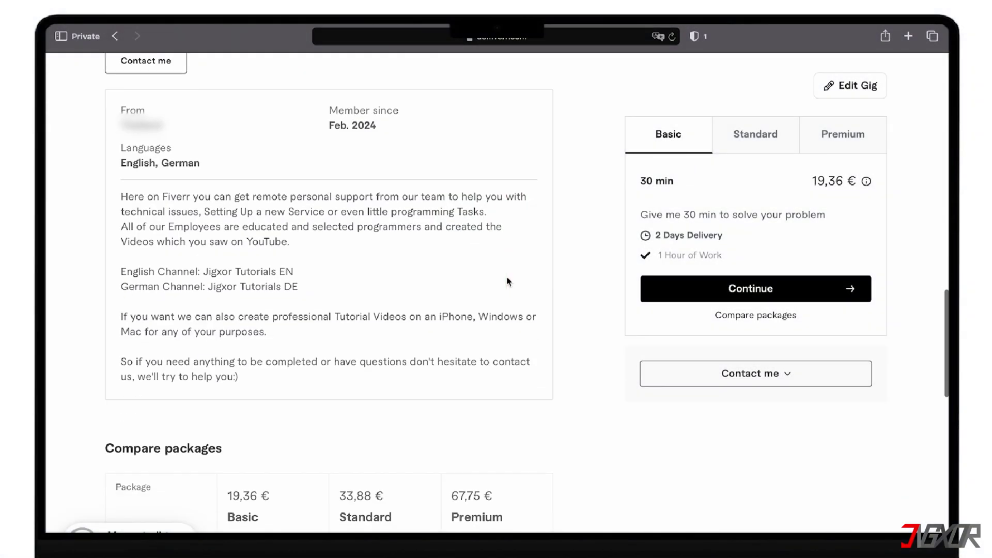